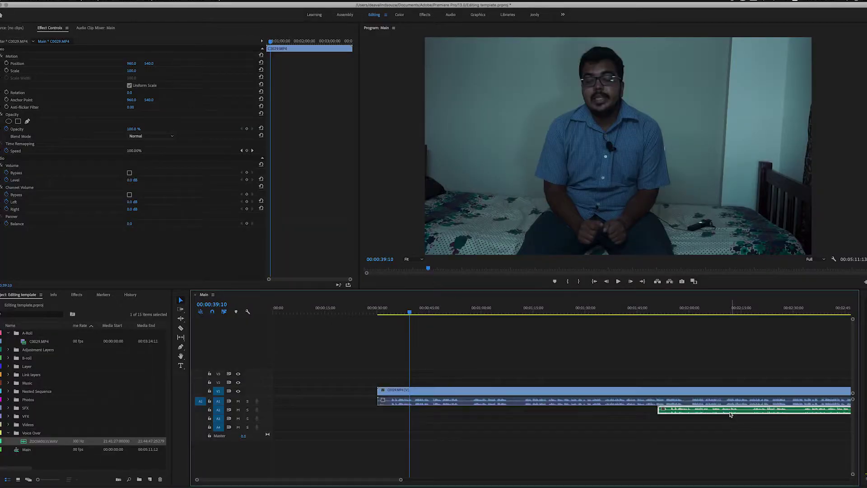
Step: Drag ZOOM0033.WAV on A2 left so it starts beneath the camera clip
left_click_drag(732, 409, 540, 412)
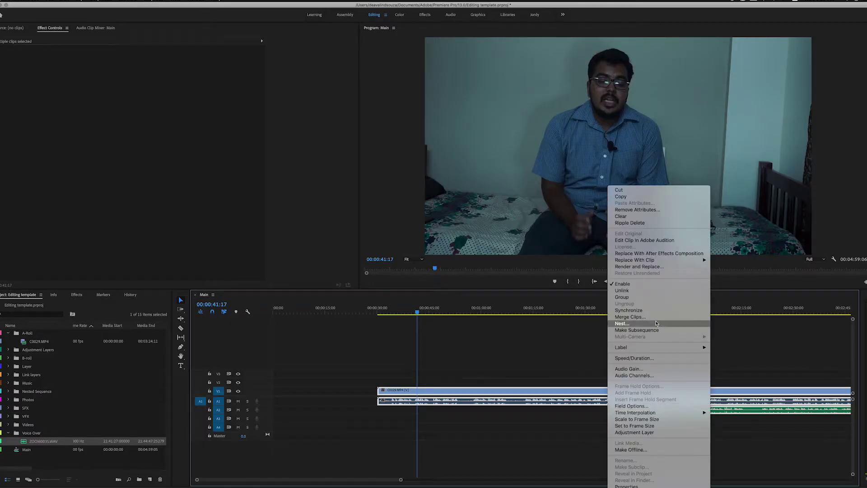
Step: Open Synchronize for the camera clip and ZOOM0033.WAV to align them by audio
left_click(635, 312)
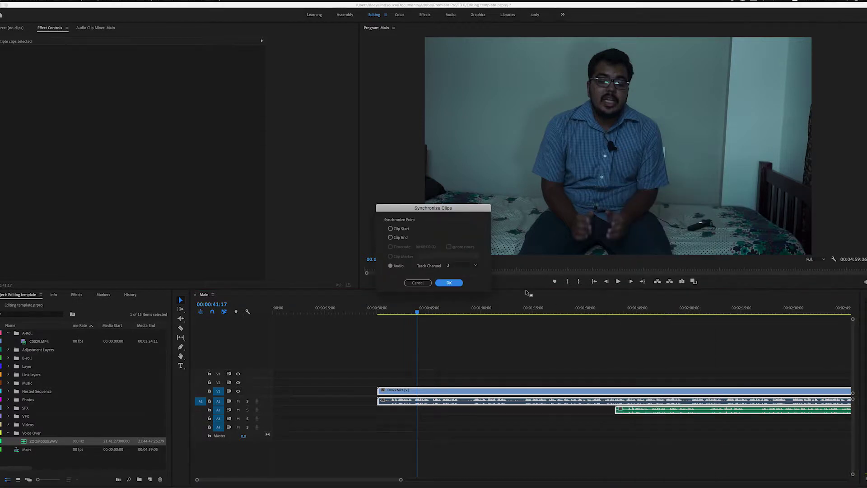